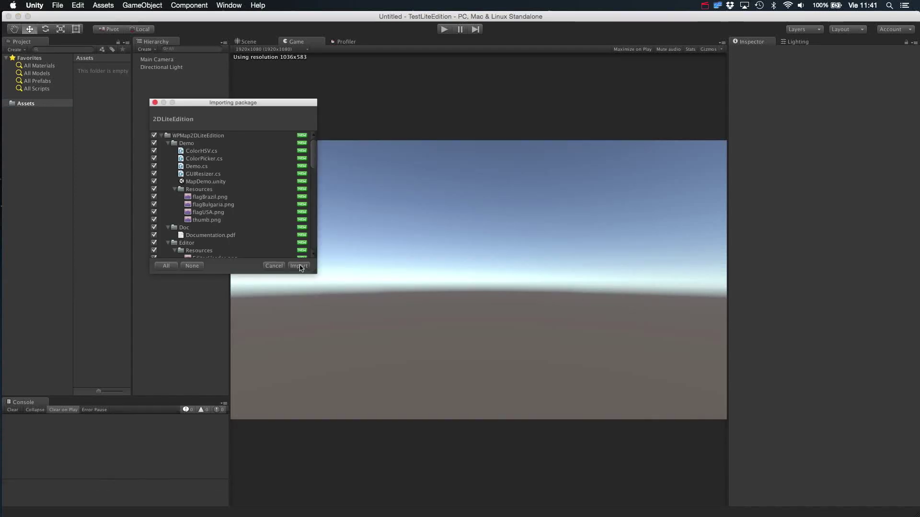
# Step: Import every file of the World Political Map 2D Lite package into the project
pyautogui.moveTo(312, 160); pyautogui.dragTo(311, 249)
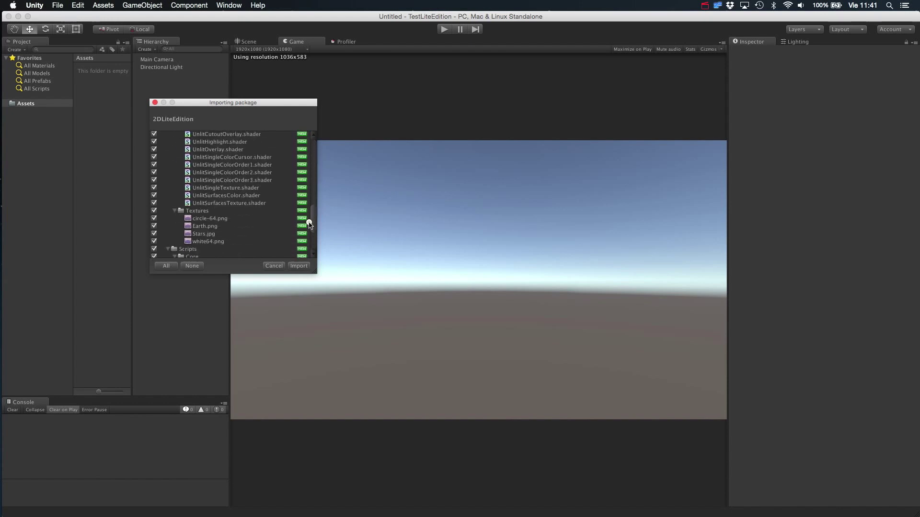
pyautogui.click(298, 267)
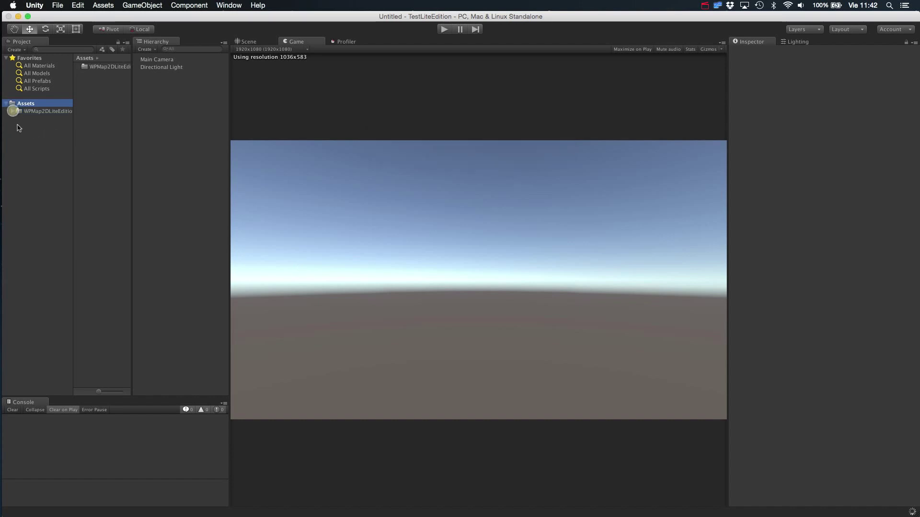
# Step: Open the Demo folder's MapDemo scene, select WorldMap2D, and collapse its Quad, Mesh Collider and Mesh Renderer components
pyautogui.click(33, 120)
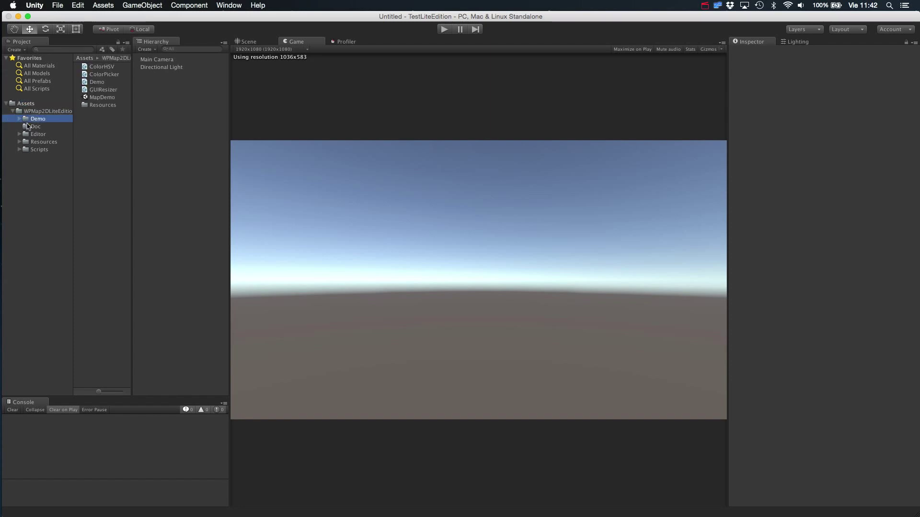
pyautogui.doubleClick(99, 97)
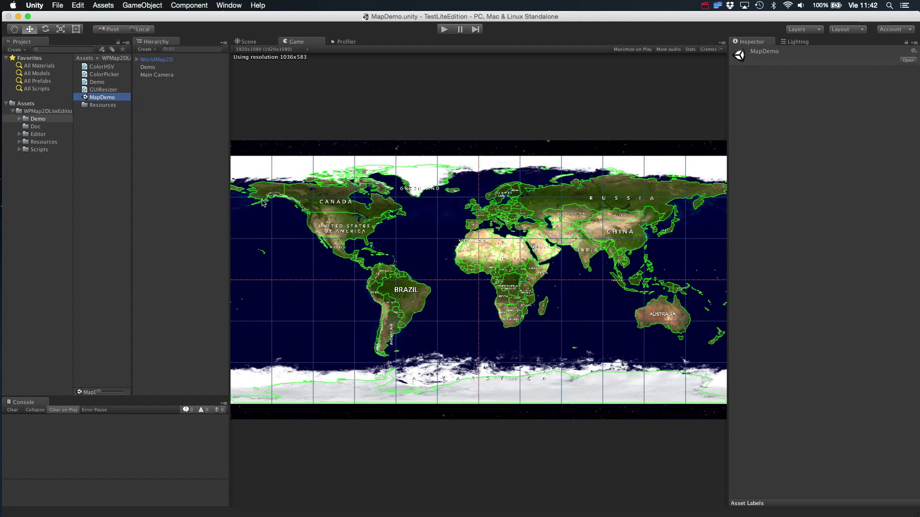
pyautogui.click(165, 60)
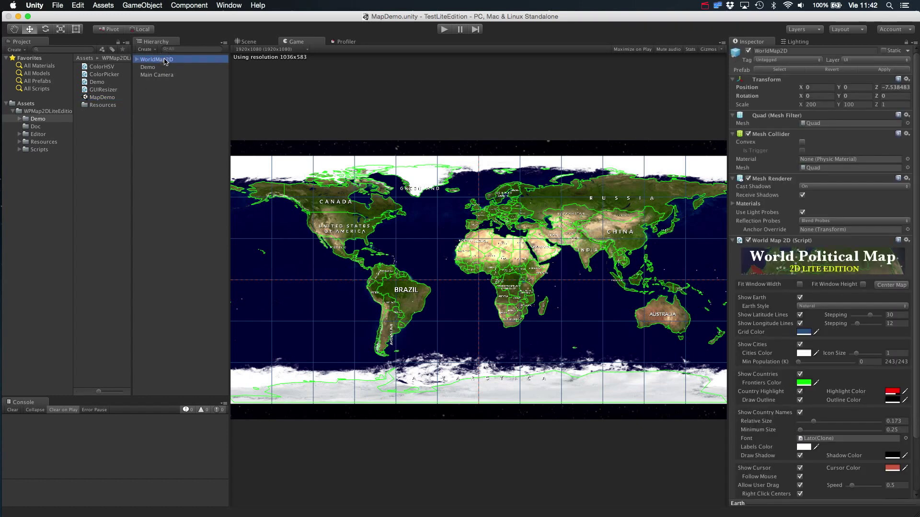
pyautogui.click(734, 179)
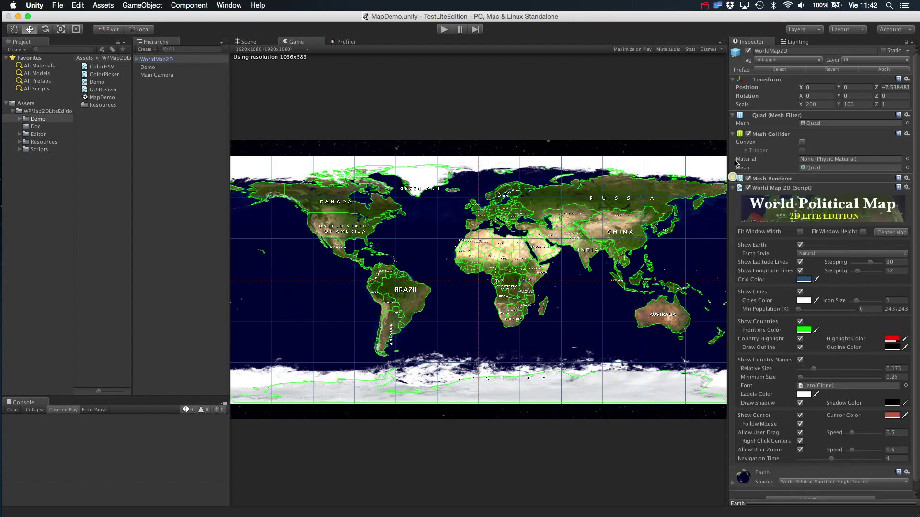
pyautogui.click(733, 134)
pyautogui.click(733, 115)
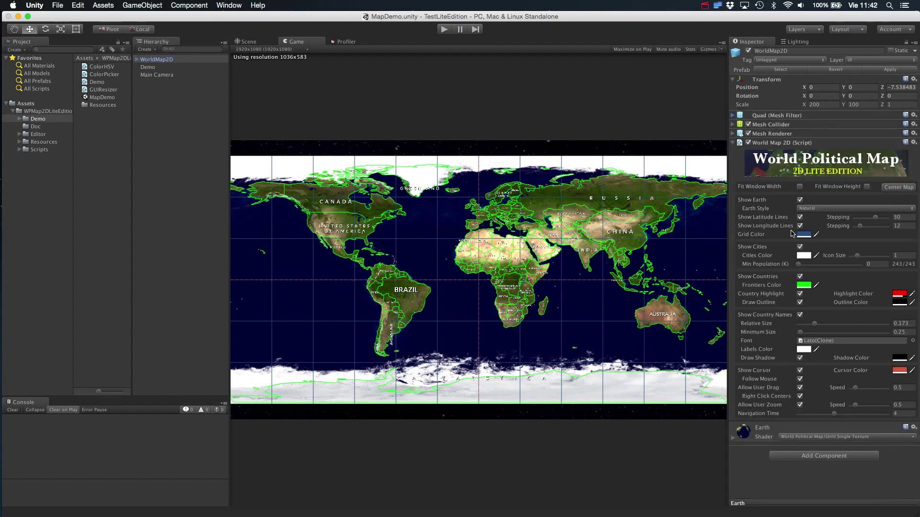
# Step: Enter Play mode and zoom and pan the map from Central America to southern Africa and Libya
pyautogui.press('super+p')
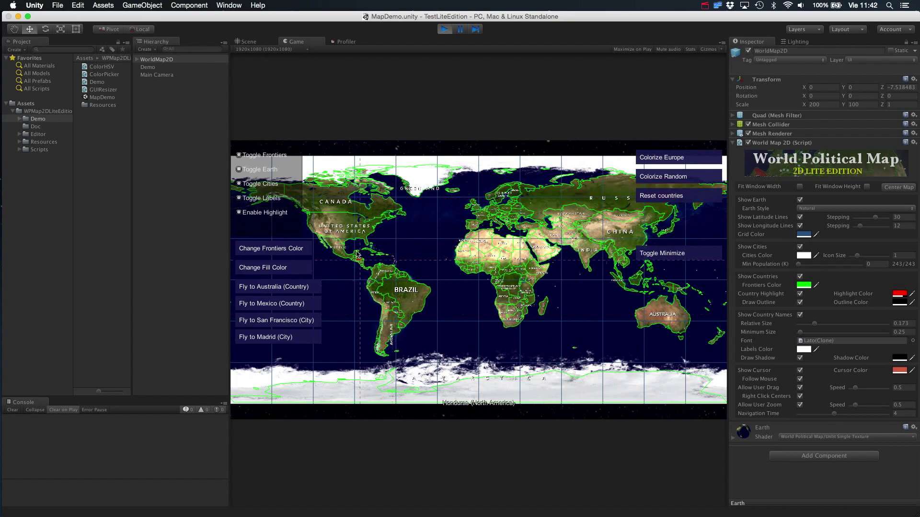
pyautogui.scroll(5, 349, 197)
pyautogui.moveTo(487, 279)
pyautogui.mouseDown()
pyautogui.moveTo(388, 200)
pyautogui.moveTo(345, 329)
pyautogui.mouseUp()
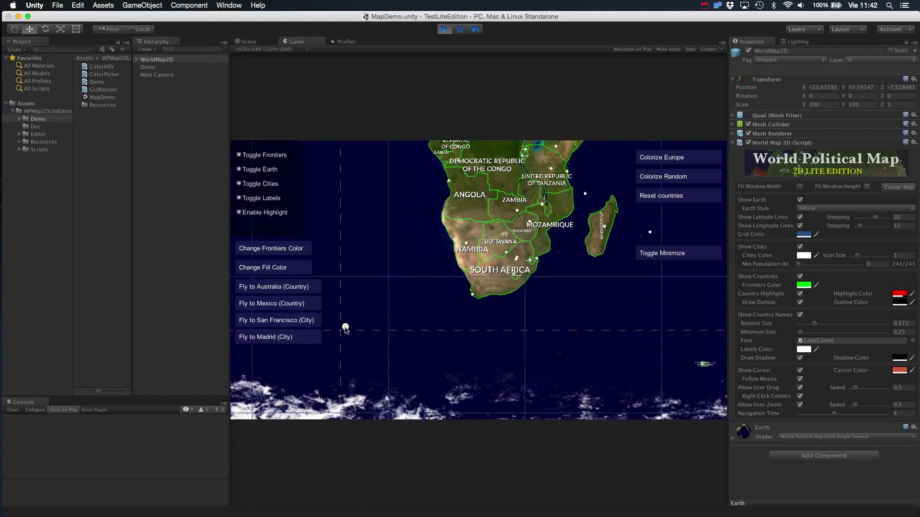
pyautogui.scroll(3, 444, 364)
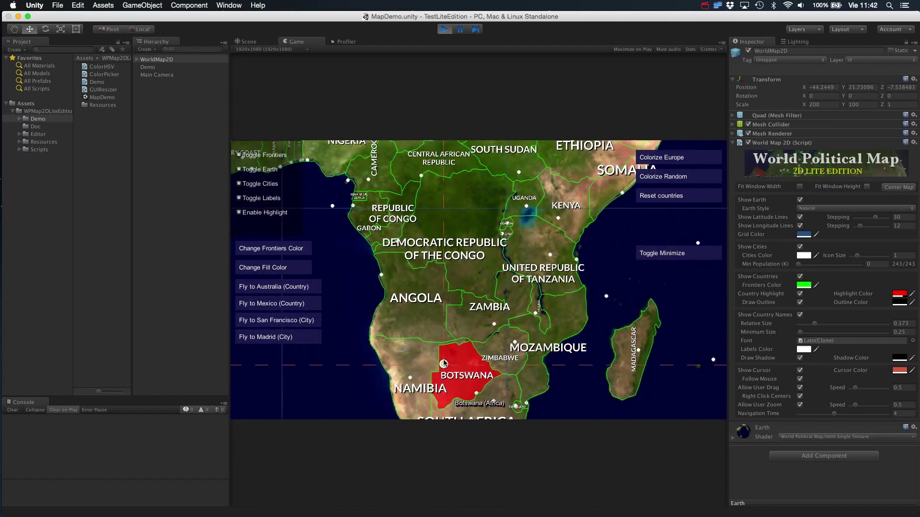
pyautogui.moveTo(455, 210)
pyautogui.mouseDown()
pyautogui.moveTo(474, 210)
pyautogui.moveTo(375, 229)
pyautogui.moveTo(508, 287)
pyautogui.mouseUp()
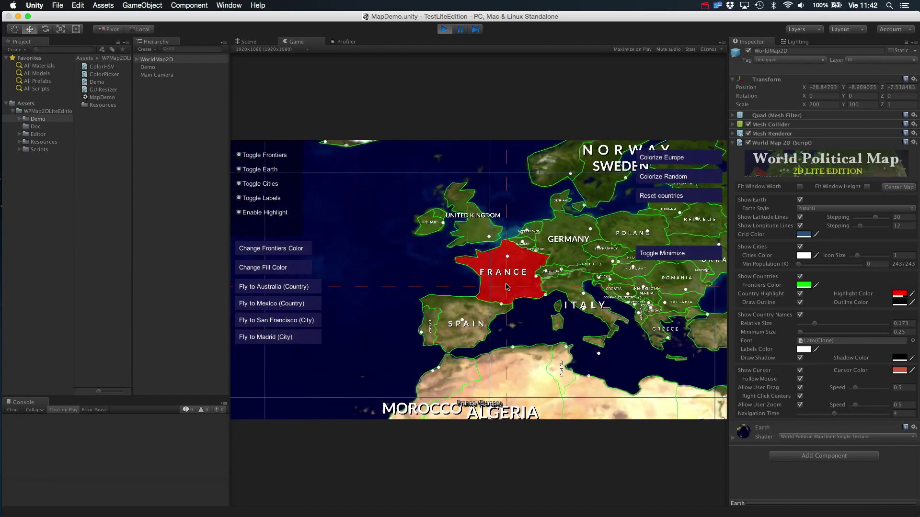
pyautogui.scroll(-5, 507, 287)
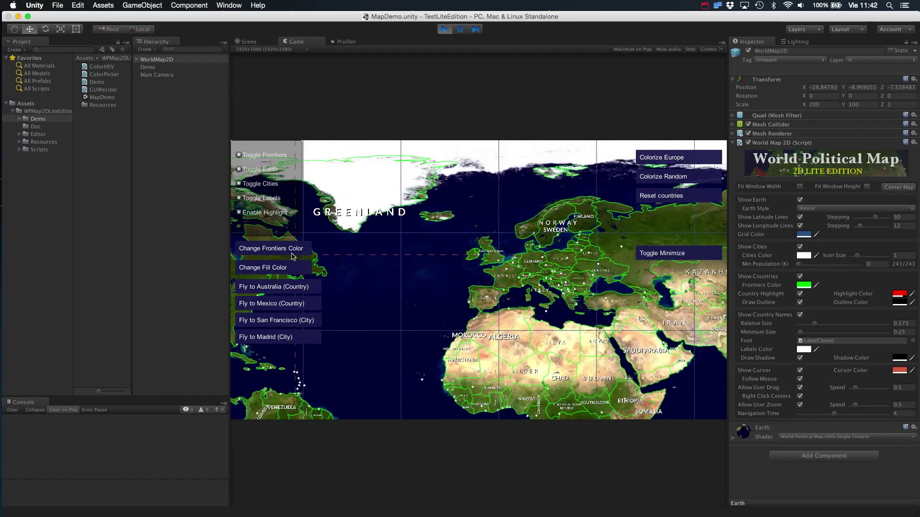
# Step: Recolour the frontier lines red and the country hover fill blue in the colour picker
pyautogui.click(288, 250)
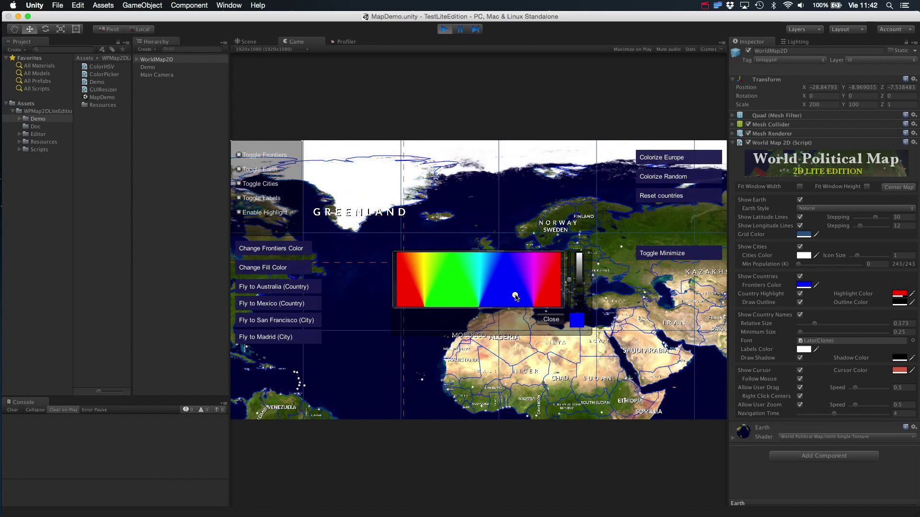
pyautogui.moveTo(536, 251)
pyautogui.mouseDown()
pyautogui.moveTo(389, 242)
pyautogui.moveTo(394, 276)
pyautogui.mouseUp()
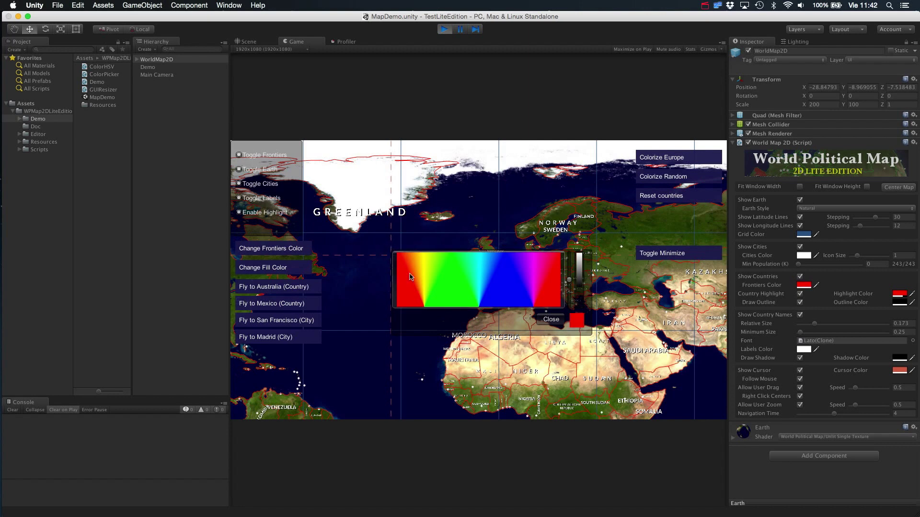
pyautogui.click(494, 272)
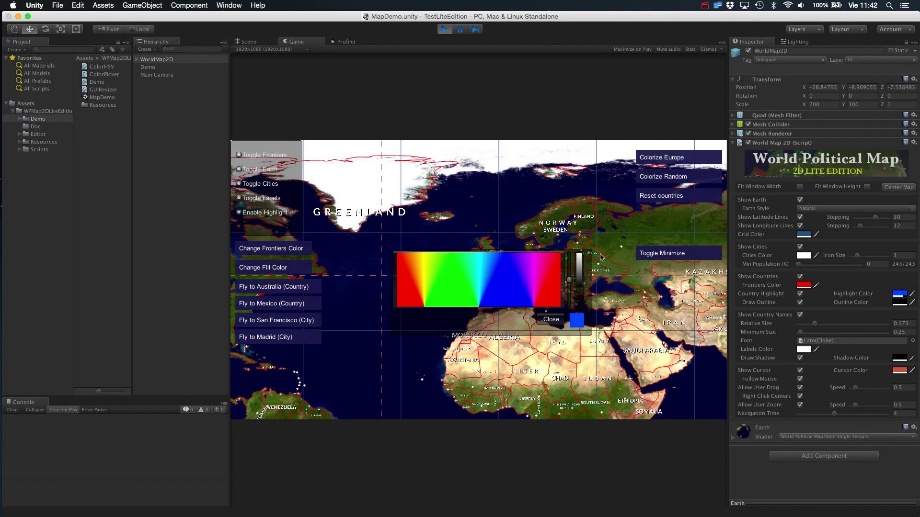
pyautogui.click(552, 320)
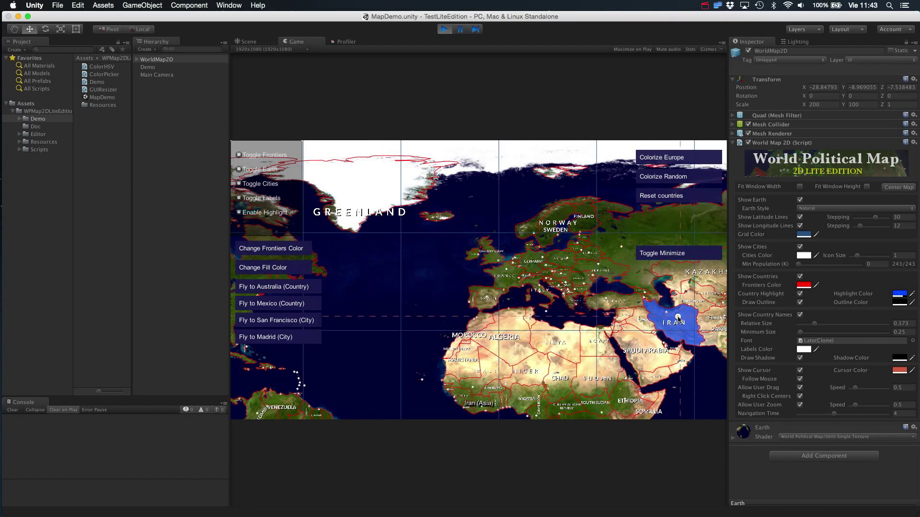
# Step: Fly the map to Mexico, then Australia, pan out over Europe, Africa and Asia, and colorize Europe
pyautogui.moveTo(668, 318); pyautogui.dragTo(470, 262)
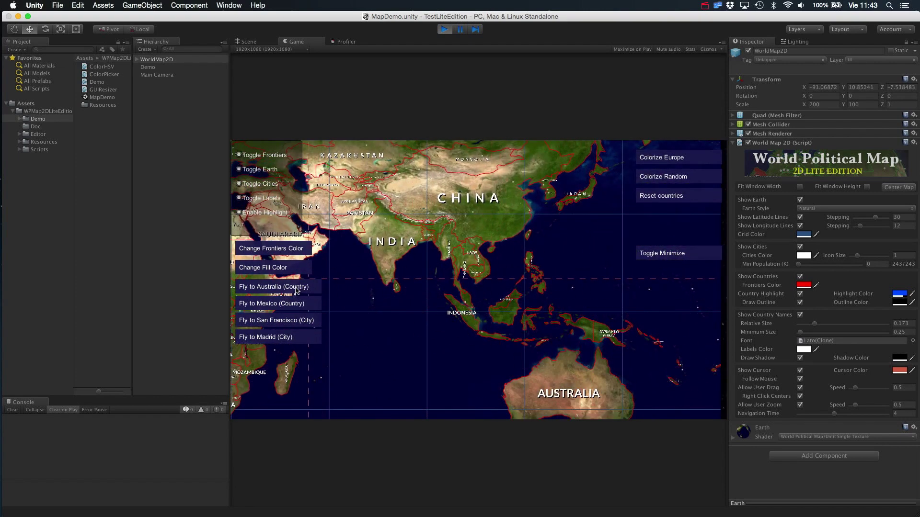
pyautogui.click(288, 305)
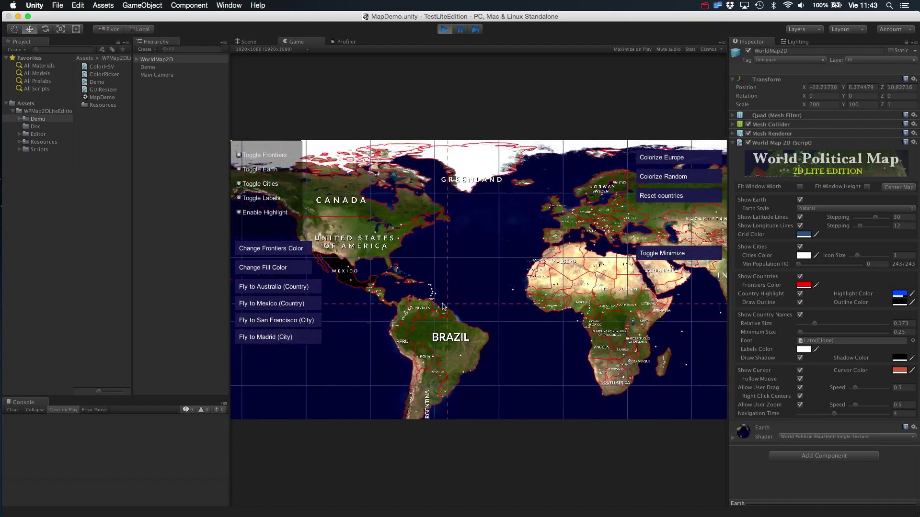
pyautogui.click(298, 287)
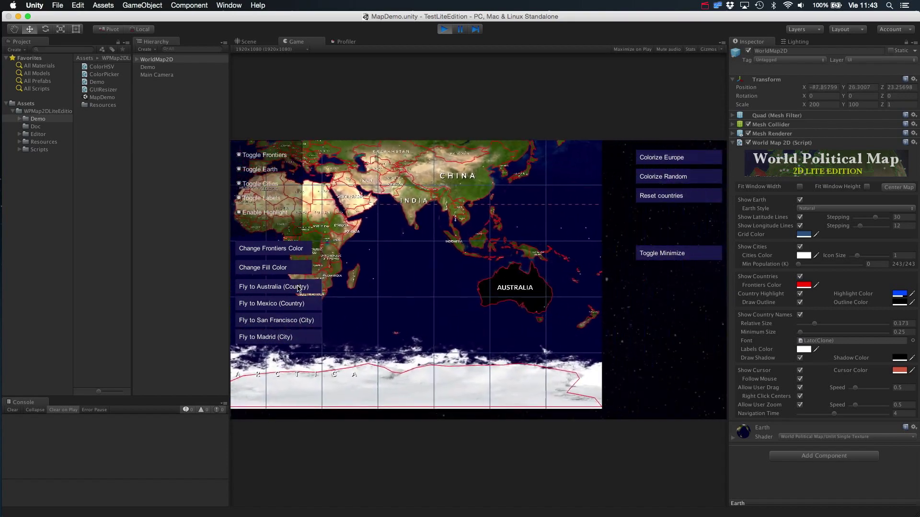
pyautogui.moveTo(386, 258); pyautogui.dragTo(448, 302)
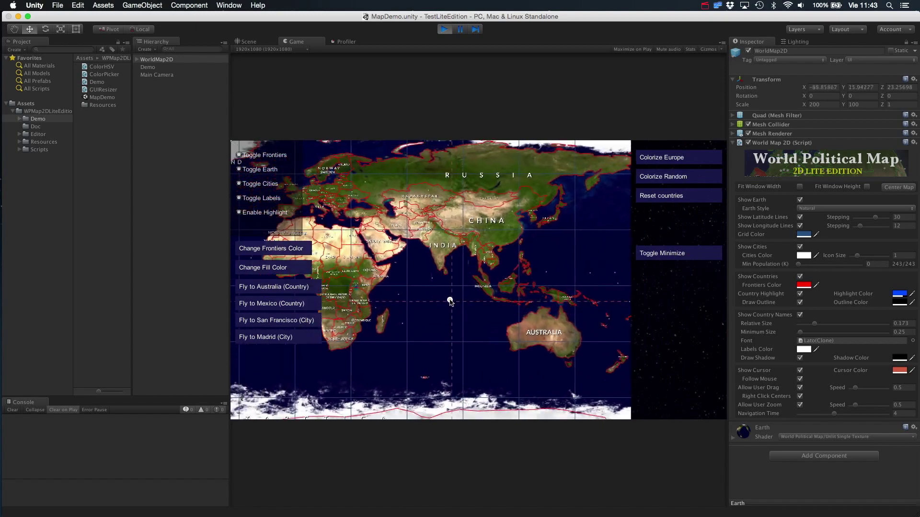
pyautogui.click(653, 159)
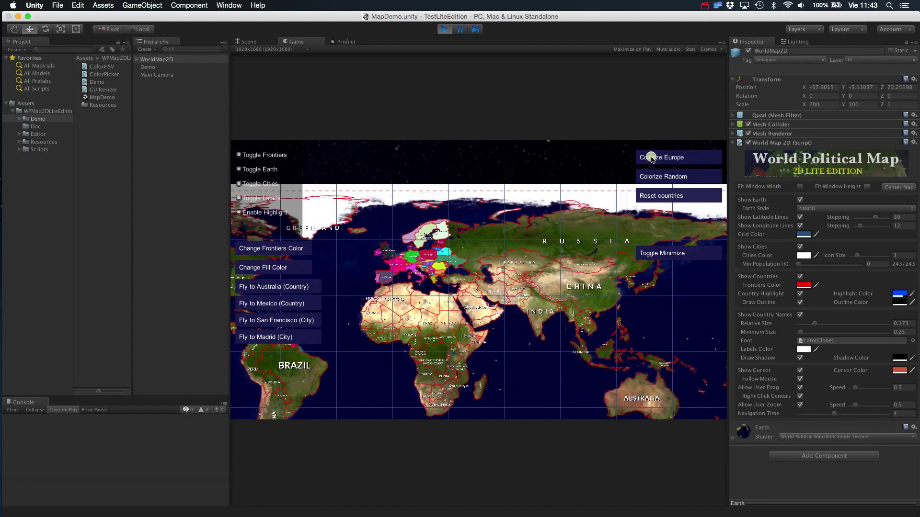
# Step: Inspect Europe's colours up close, then randomly recolour all countries twice and pan toward Australia
pyautogui.scroll(5, 510, 283)
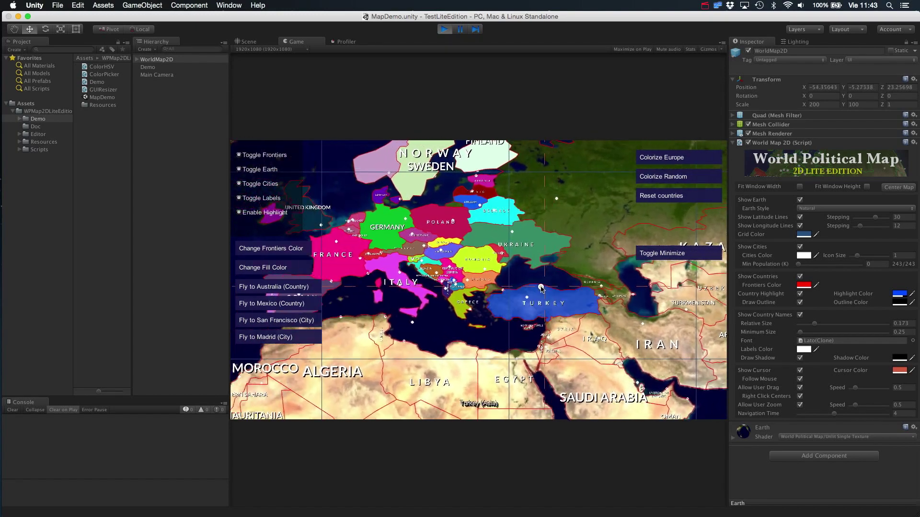
pyautogui.rightClick(561, 278)
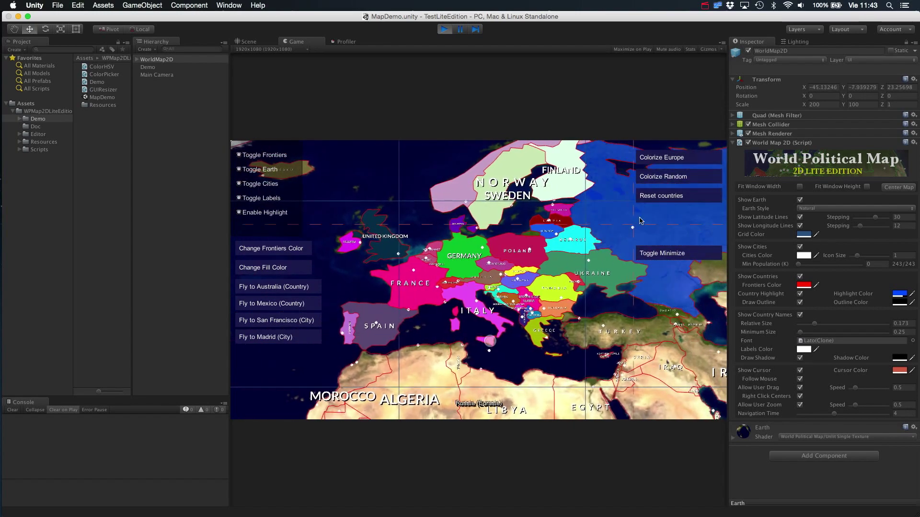
pyautogui.scroll(-5, 653, 212)
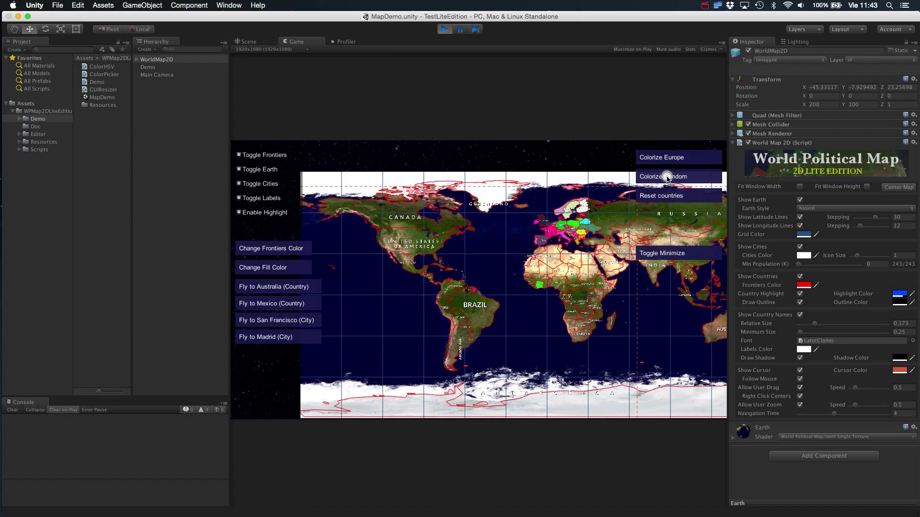
pyautogui.click(667, 178)
pyautogui.click(664, 178)
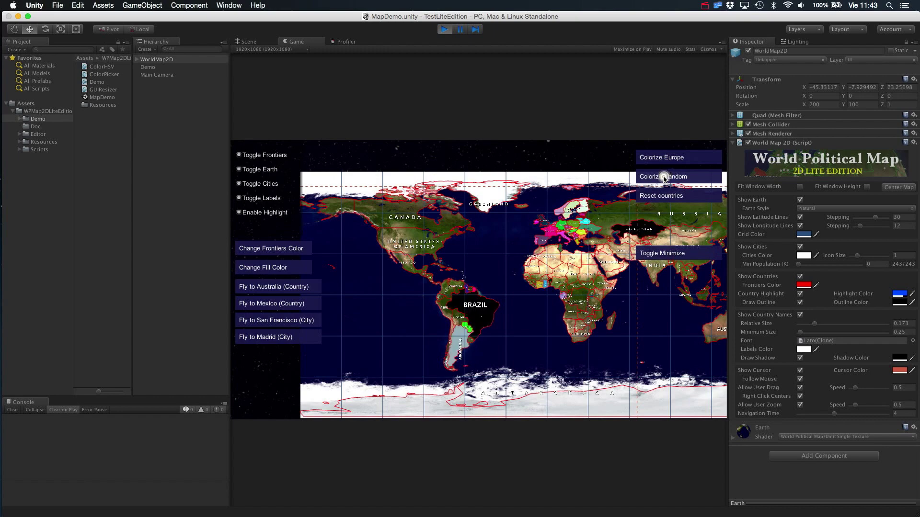
pyautogui.moveTo(583, 308); pyautogui.dragTo(660, 277)
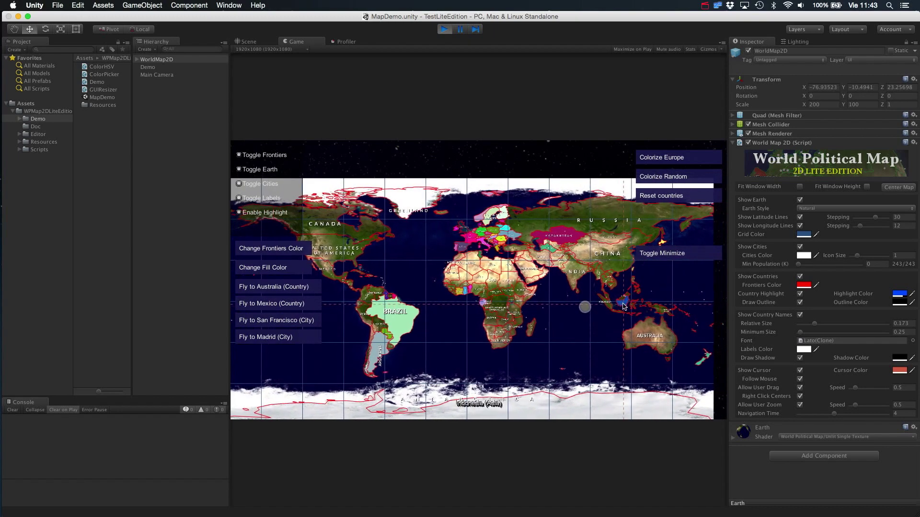
# Step: Re-centre the world map, stretch it to the window width, and pan to India and Australia
pyautogui.click(894, 188)
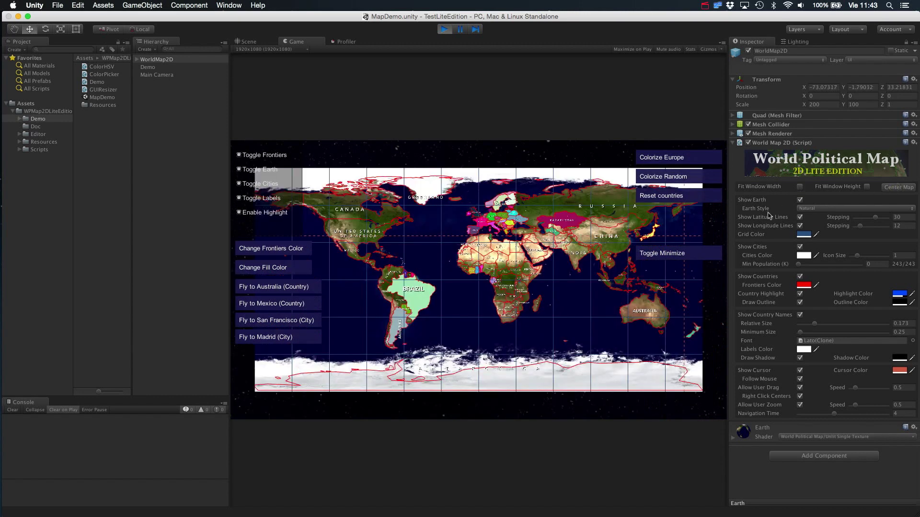
pyautogui.click(801, 188)
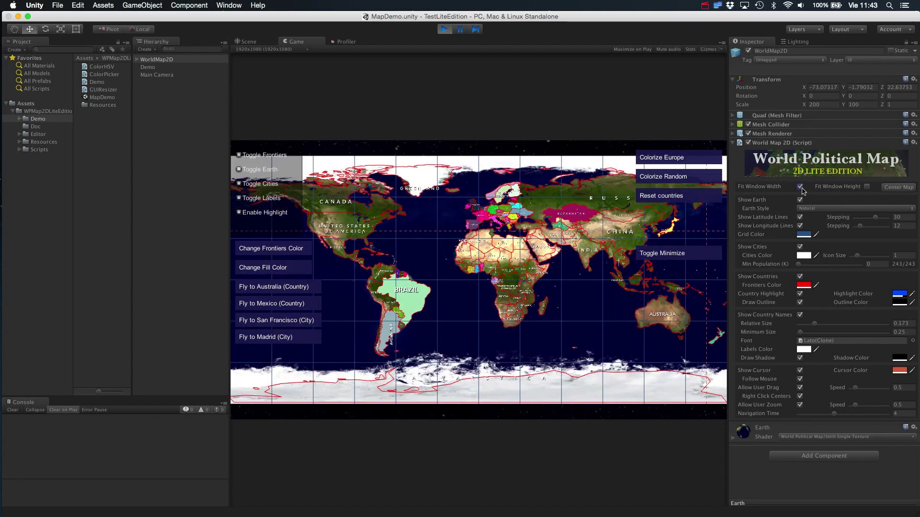
pyautogui.scroll(5, 588, 307)
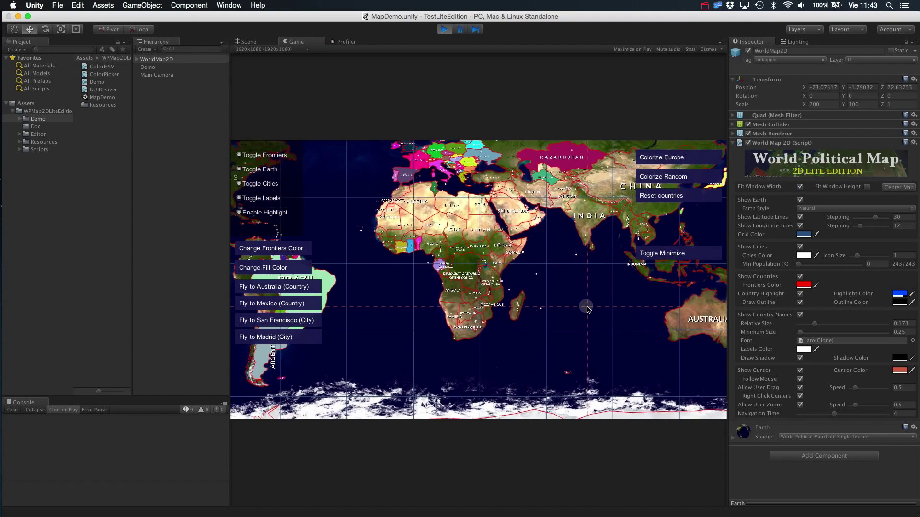
pyautogui.moveTo(588, 307)
pyautogui.mouseDown()
pyautogui.moveTo(367, 329)
pyautogui.moveTo(534, 303)
pyautogui.moveTo(412, 311)
pyautogui.mouseUp()
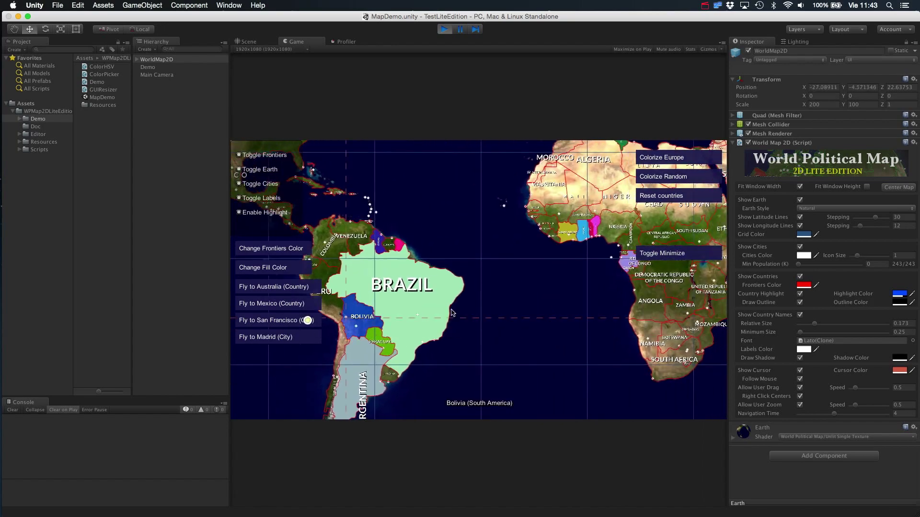
# Step: Enable Fit Window Height, browse from southern Africa to the United States, and hide the earth imagery
pyautogui.click(868, 187)
pyautogui.scroll(5, 574, 307)
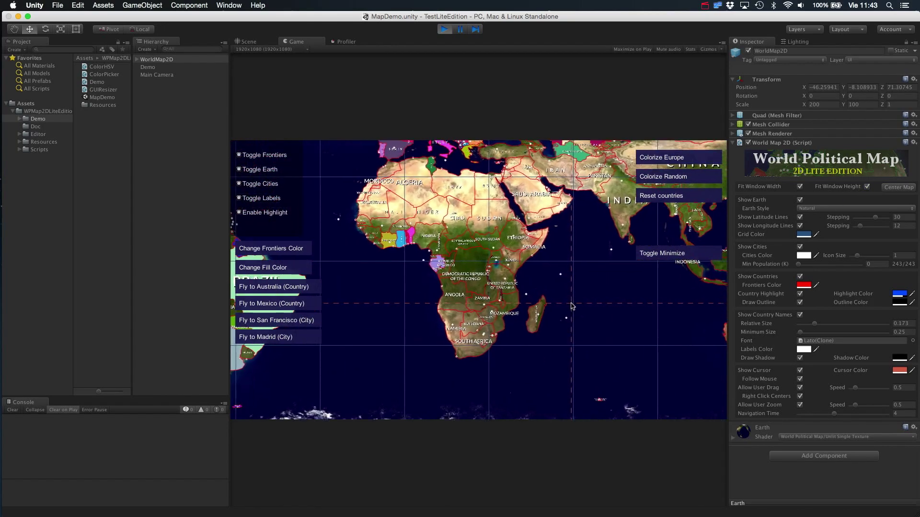
pyautogui.moveTo(573, 308)
pyautogui.mouseDown()
pyautogui.moveTo(565, 180)
pyautogui.moveTo(570, 386)
pyautogui.mouseUp()
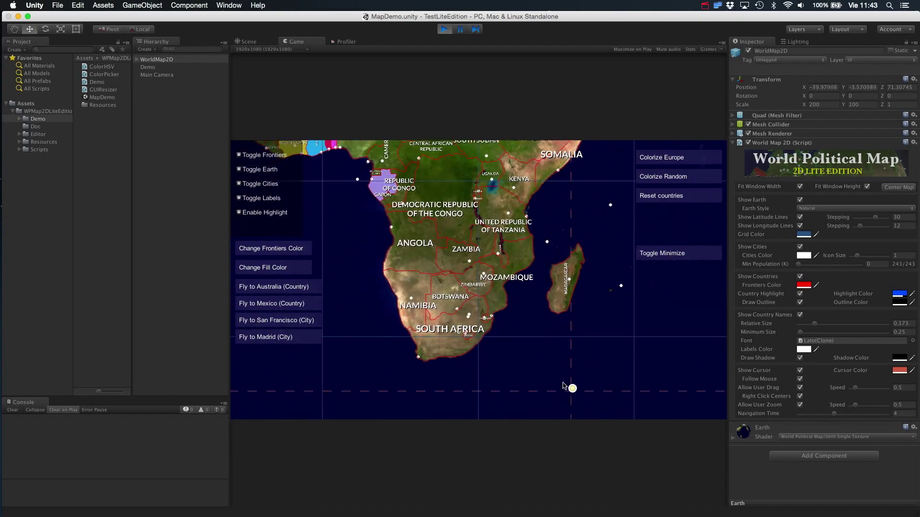
pyautogui.moveTo(628, 287); pyautogui.dragTo(610, 435)
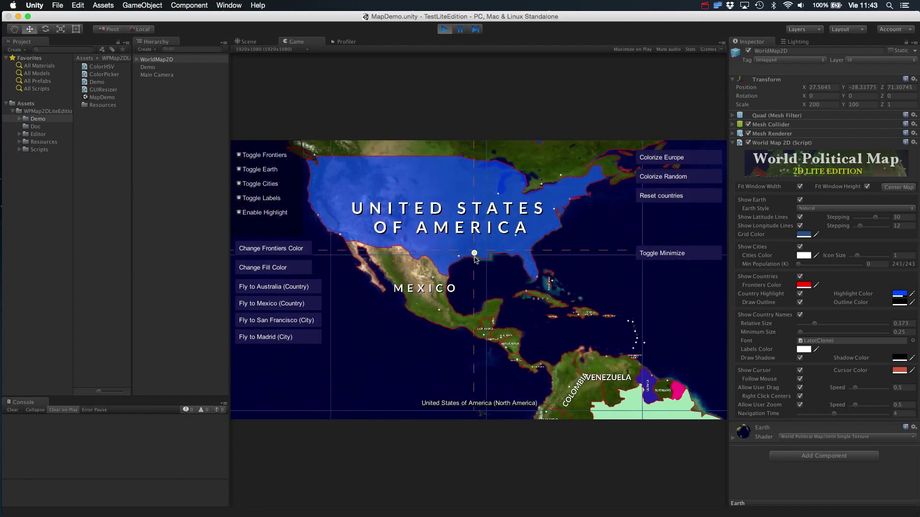
pyautogui.rightClick(473, 201)
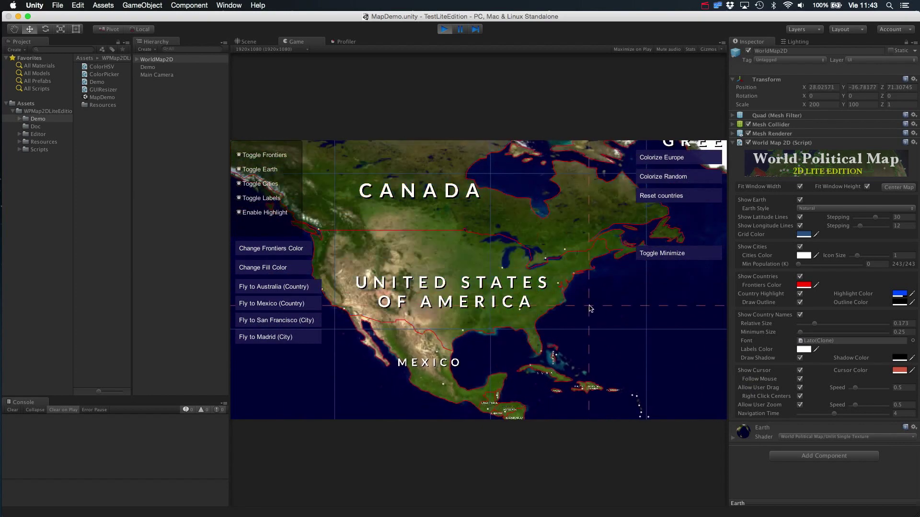
pyautogui.scroll(-2, 625, 310)
pyautogui.scroll(-3, 585, 311)
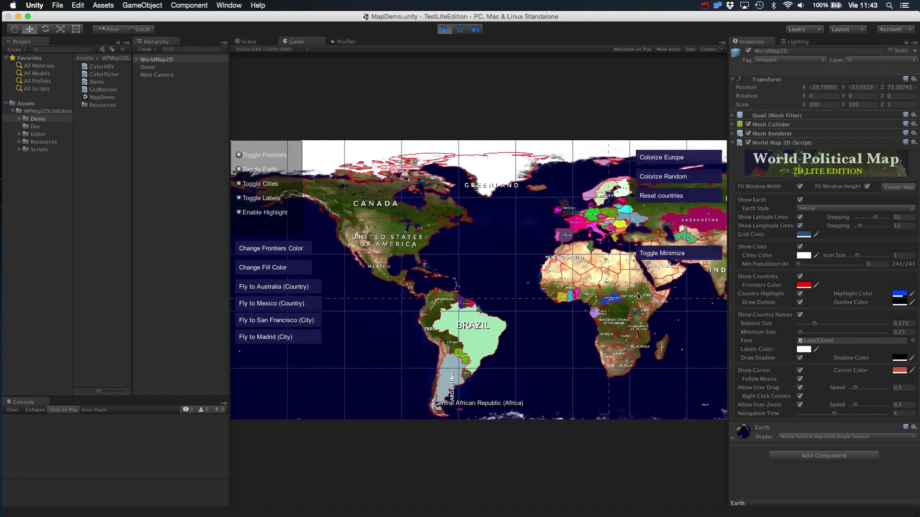
pyautogui.click(800, 200)
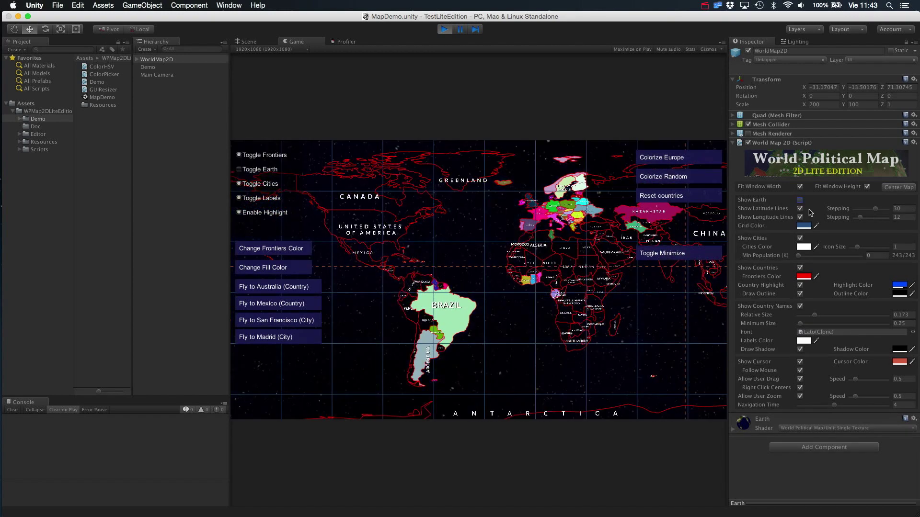
# Step: Space latitude lines 24 and longitude lines 12 apart, with a dark slate-grey grid colour
pyautogui.click(800, 209)
pyautogui.moveTo(882, 212); pyautogui.dragTo(872, 212)
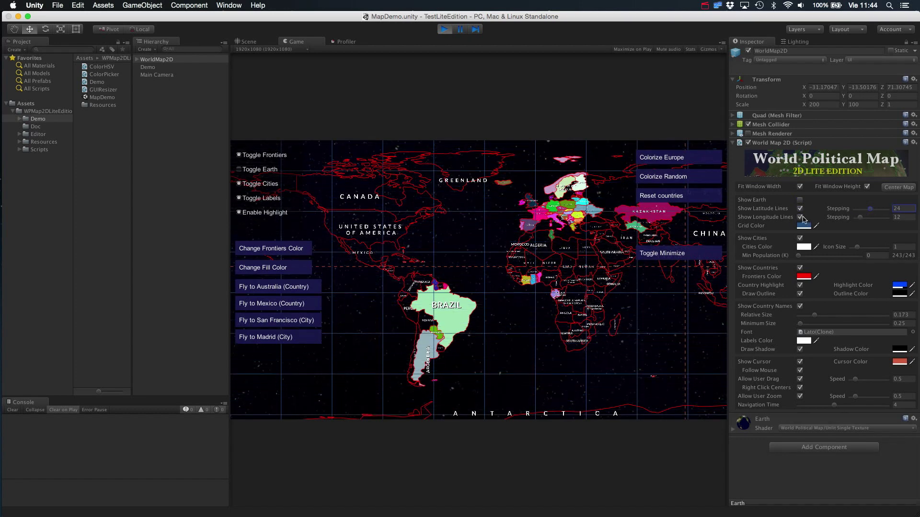
pyautogui.moveTo(860, 217)
pyautogui.mouseDown()
pyautogui.moveTo(878, 217)
pyautogui.moveTo(860, 218)
pyautogui.mouseUp()
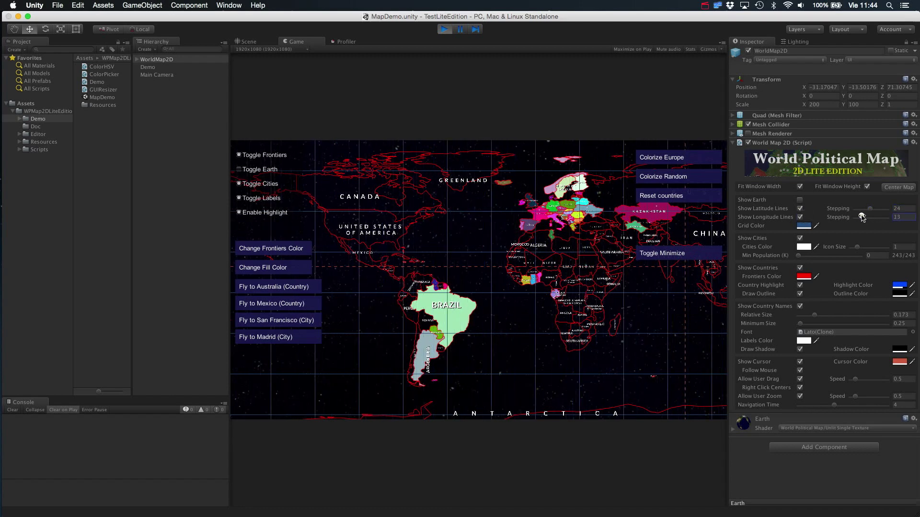
pyautogui.click(804, 227)
pyautogui.moveTo(242, 237); pyautogui.dragTo(227, 247)
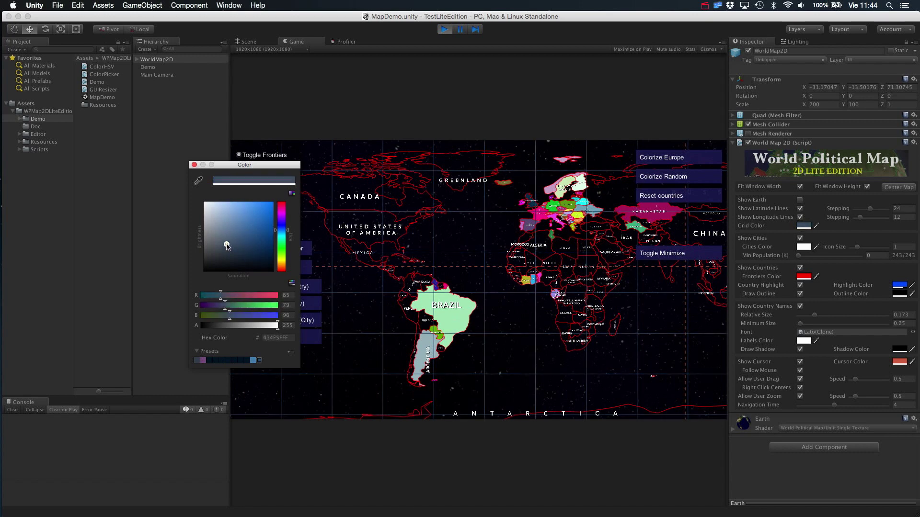
# Step: Confirm the slate-grey grid colour, toggle cities off and back on, and zoom into Western Europe
pyautogui.click(193, 165)
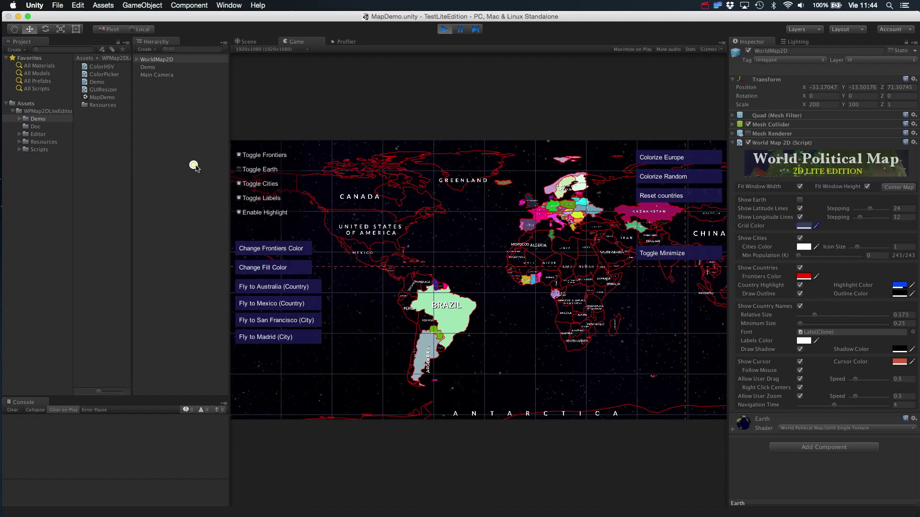
pyautogui.click(801, 239)
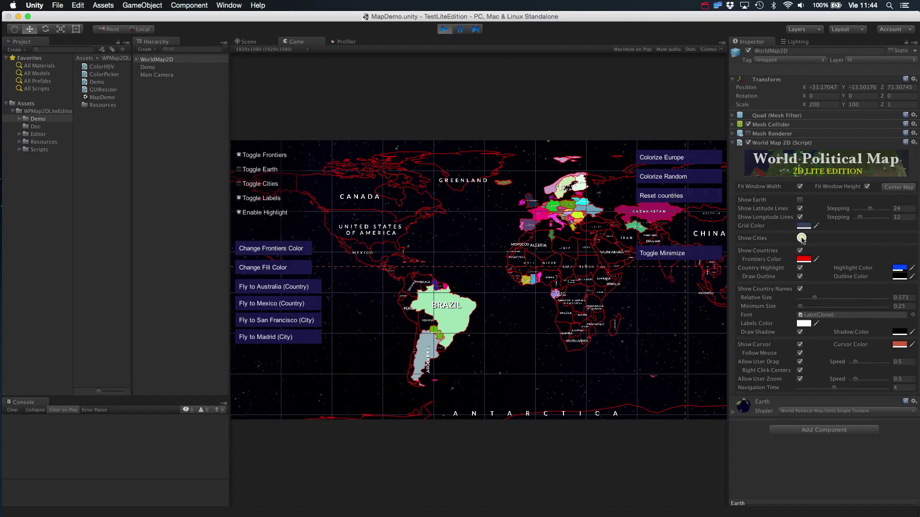
pyautogui.click(803, 239)
pyautogui.scroll(5, 507, 256)
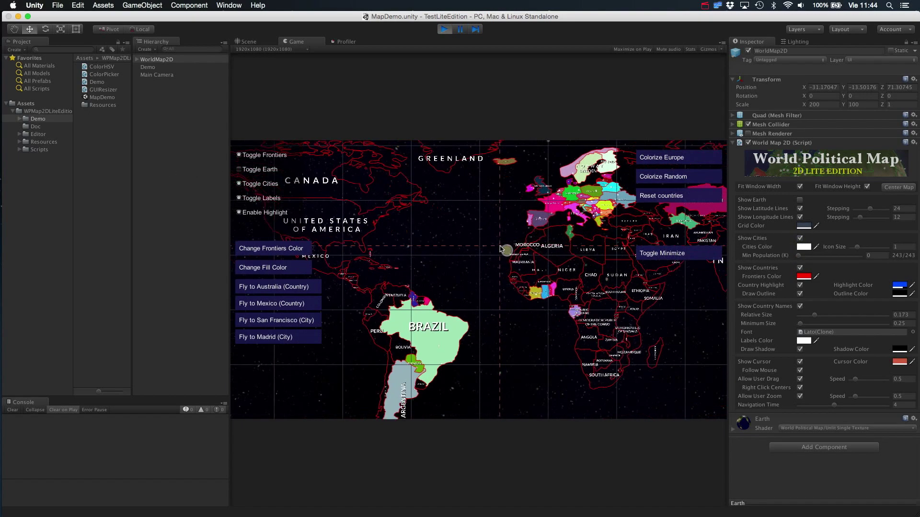
pyautogui.scroll(3, 509, 306)
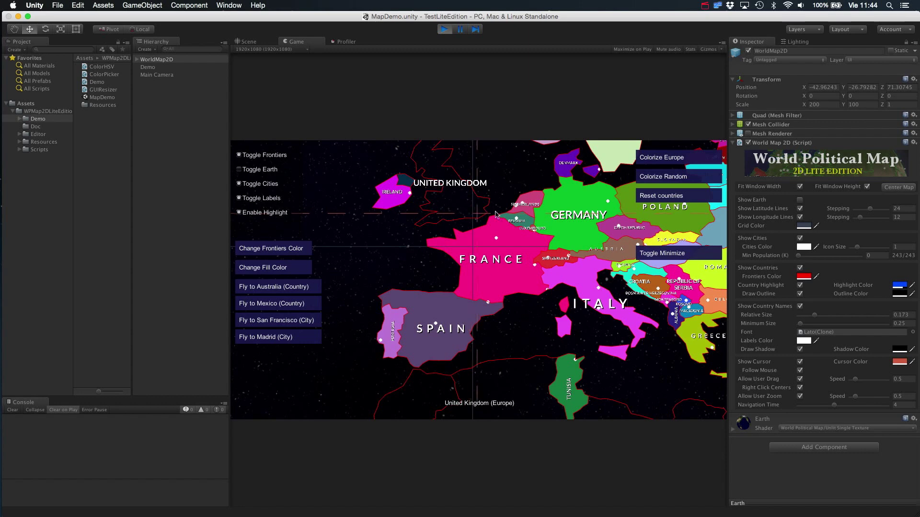
# Step: Set a pale grey-blue highlight colour, restore the earth imagery, and highlight France to preview it
pyautogui.click(900, 284)
pyautogui.moveTo(249, 226)
pyautogui.mouseDown()
pyautogui.moveTo(206, 204)
pyautogui.moveTo(220, 220)
pyautogui.mouseUp()
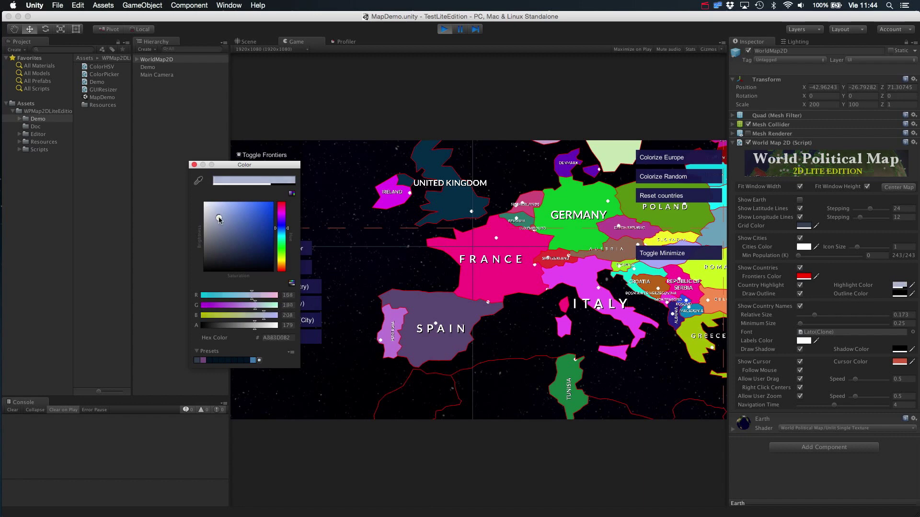
pyautogui.click(194, 165)
pyautogui.click(800, 201)
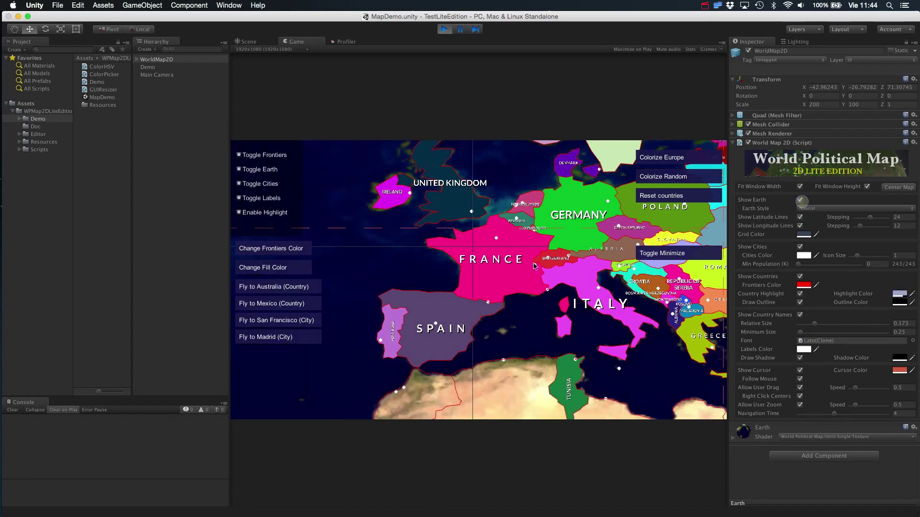
pyautogui.click(424, 270)
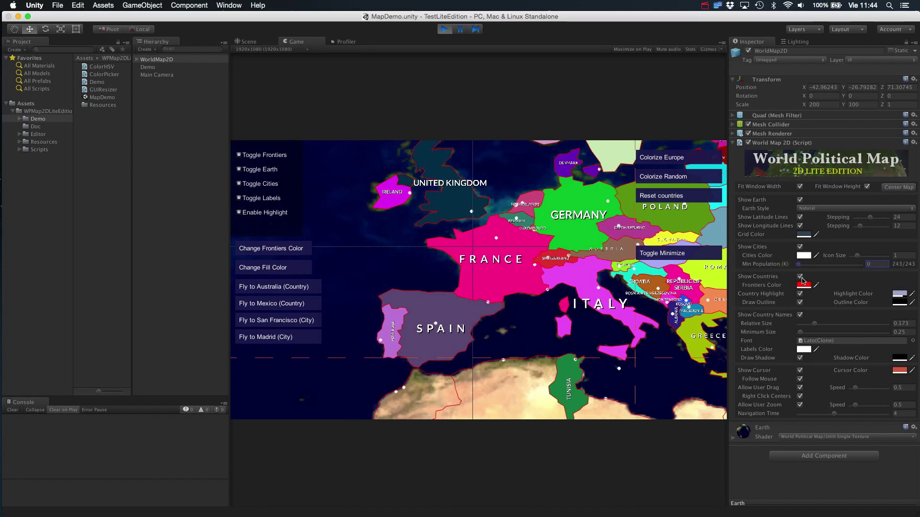
# Step: Hide the country shapes and frontiers, then show them again
pyautogui.click(800, 276)
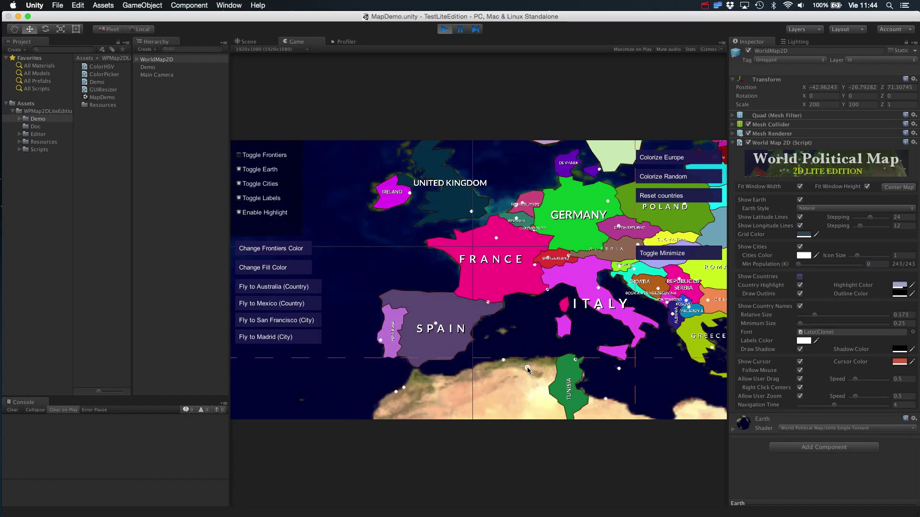
pyautogui.scroll(-5, 527, 367)
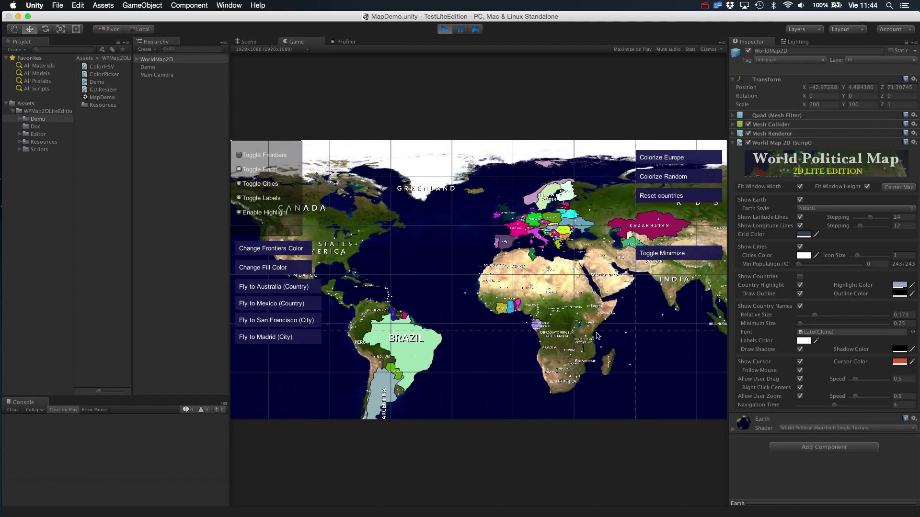
pyautogui.click(801, 278)
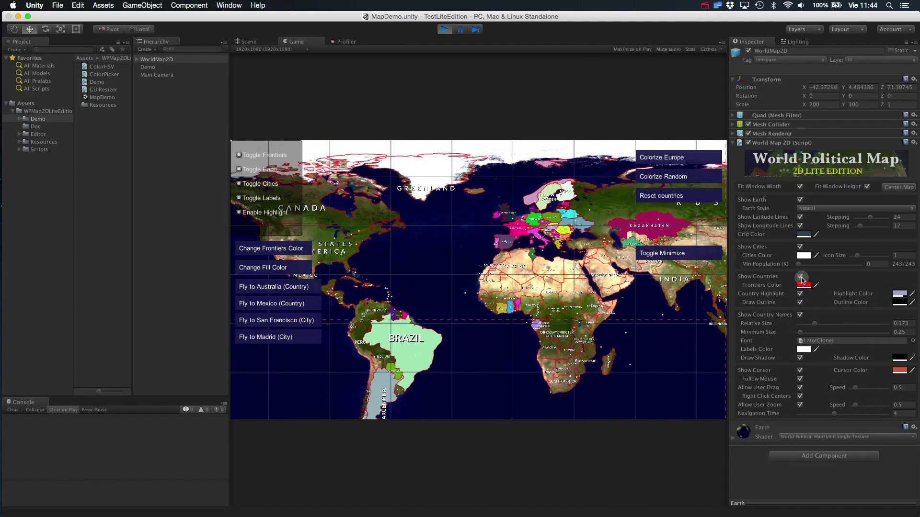
pyautogui.click(800, 278)
# Step: Set the country name labels to relative size 0.102 in the Colwella font
pyautogui.moveTo(814, 323)
pyautogui.mouseDown()
pyautogui.moveTo(833, 322)
pyautogui.moveTo(817, 324)
pyautogui.mouseUp()
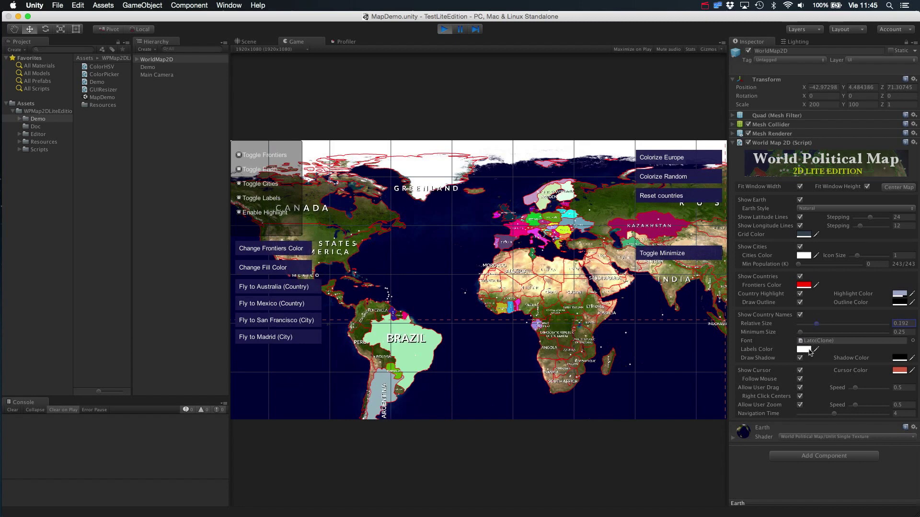
pyautogui.click(913, 340)
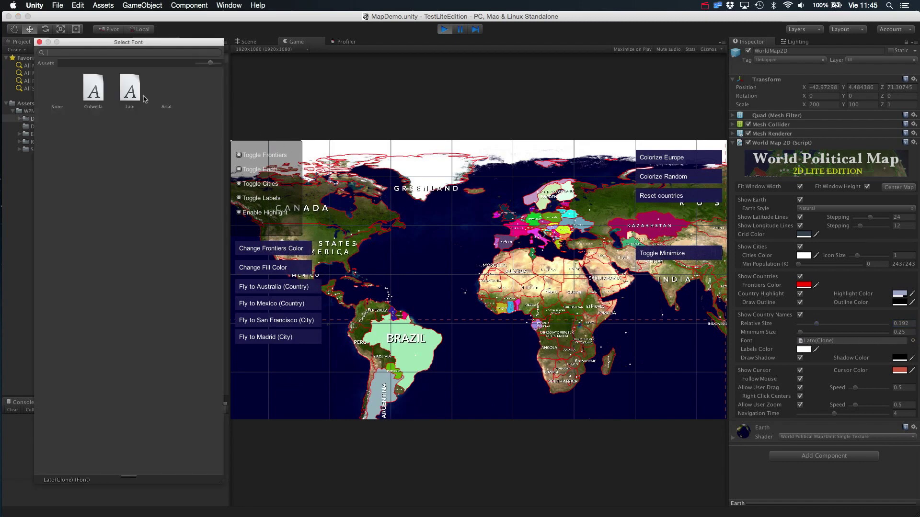
pyautogui.click(92, 92)
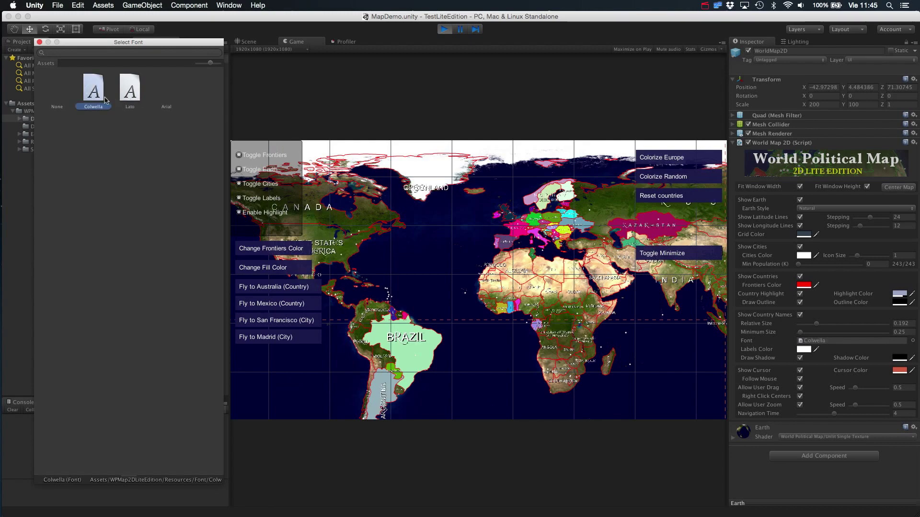
pyautogui.click(40, 43)
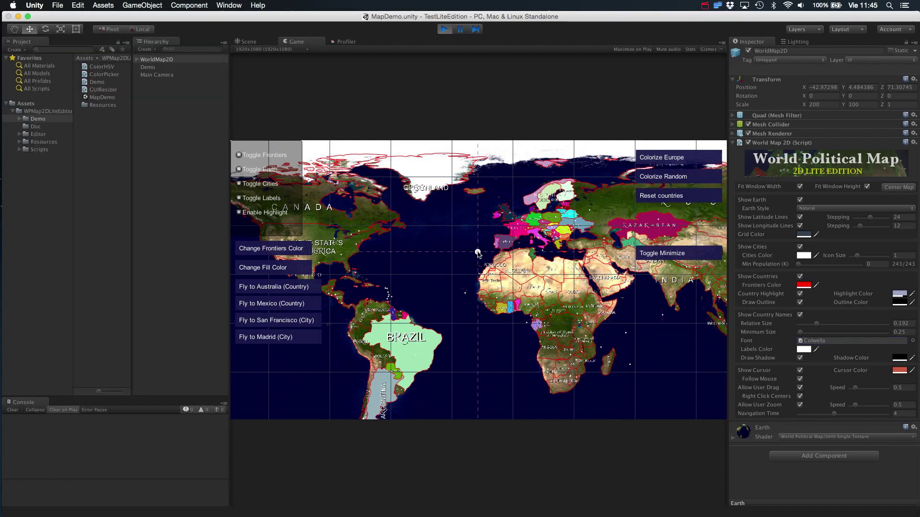
pyautogui.scroll(5, 478, 253)
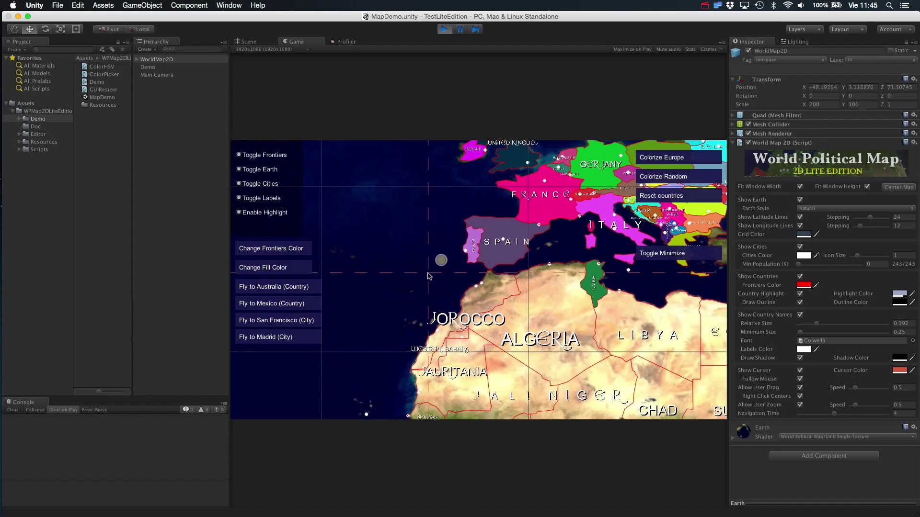
# Step: Pan the map east from North Africa through the Middle East to centre Mongolia and China
pyautogui.moveTo(429, 276); pyautogui.dragTo(326, 206)
pyautogui.moveTo(623, 388)
pyautogui.mouseDown()
pyautogui.moveTo(554, 383)
pyautogui.moveTo(496, 339)
pyautogui.mouseUp()
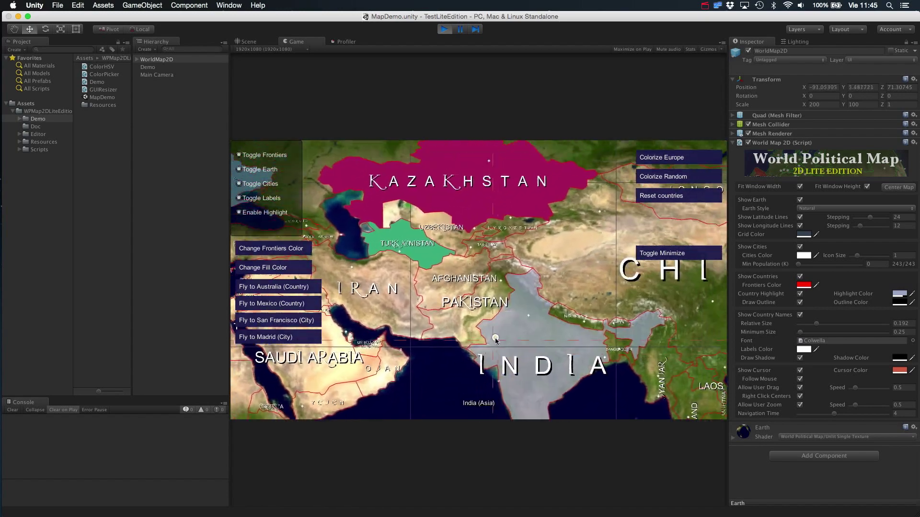
pyautogui.moveTo(496, 339)
pyautogui.mouseDown()
pyautogui.moveTo(543, 293)
pyautogui.moveTo(565, 303)
pyautogui.mouseUp()
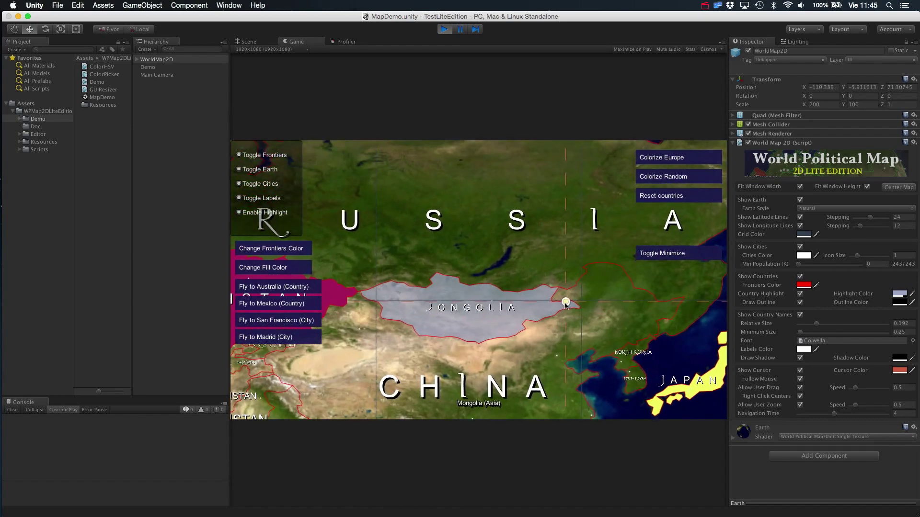
pyautogui.moveTo(566, 302); pyautogui.dragTo(546, 315)
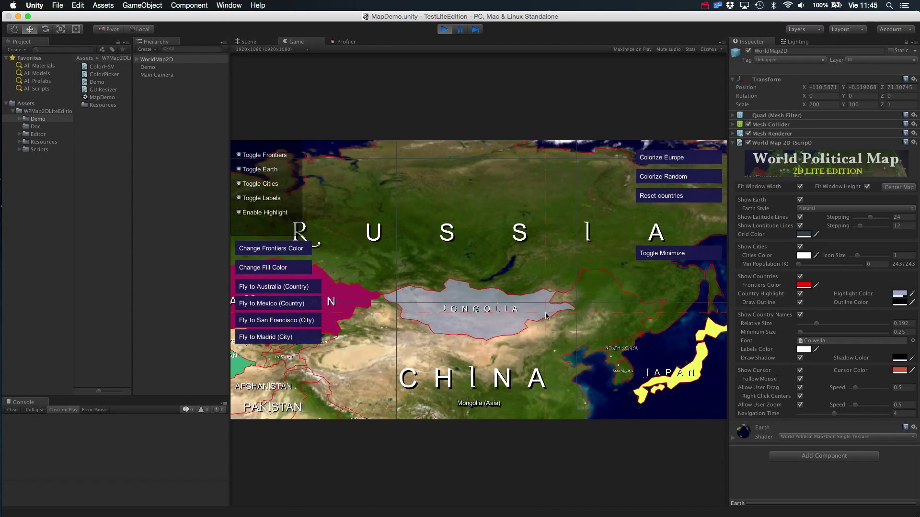
pyautogui.scroll(-3, 547, 315)
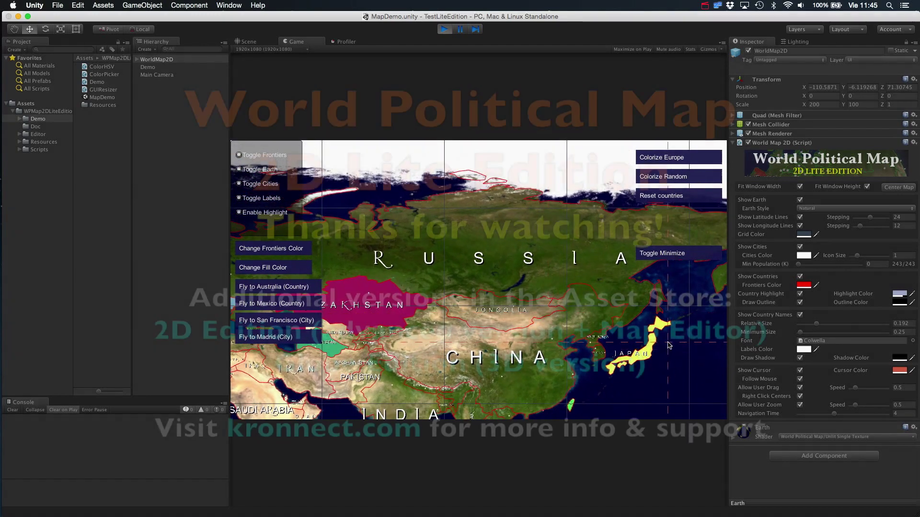